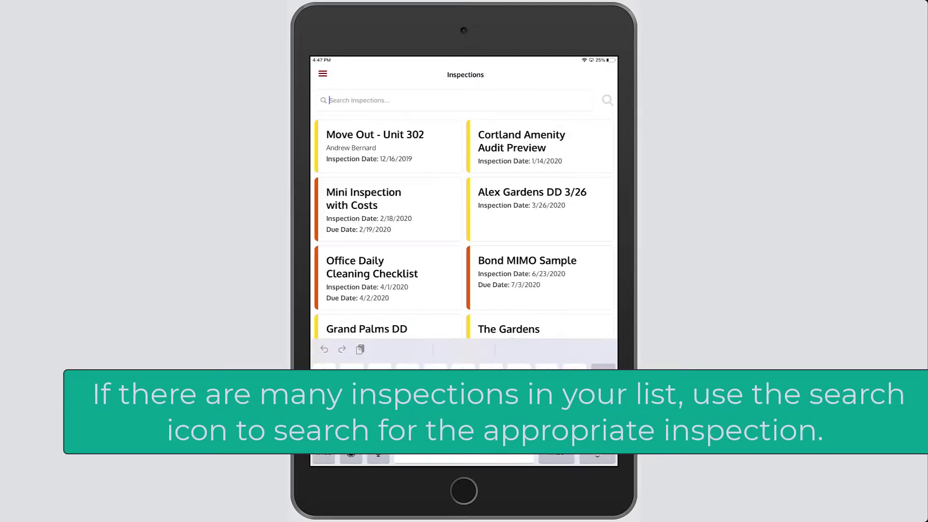
type("Daisy")
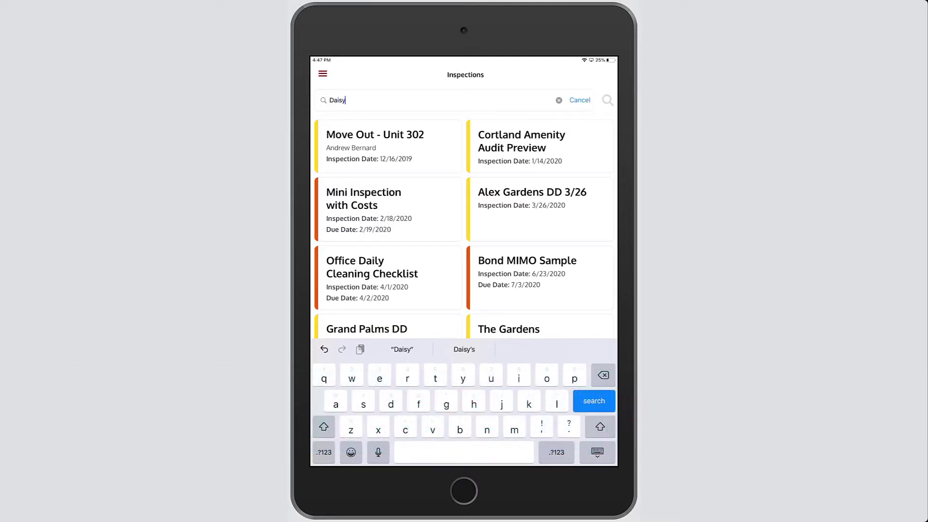
type(" lane")
Search for Daisy lane and download the Daisy Lane 915 inspection to the device.
key("Return")
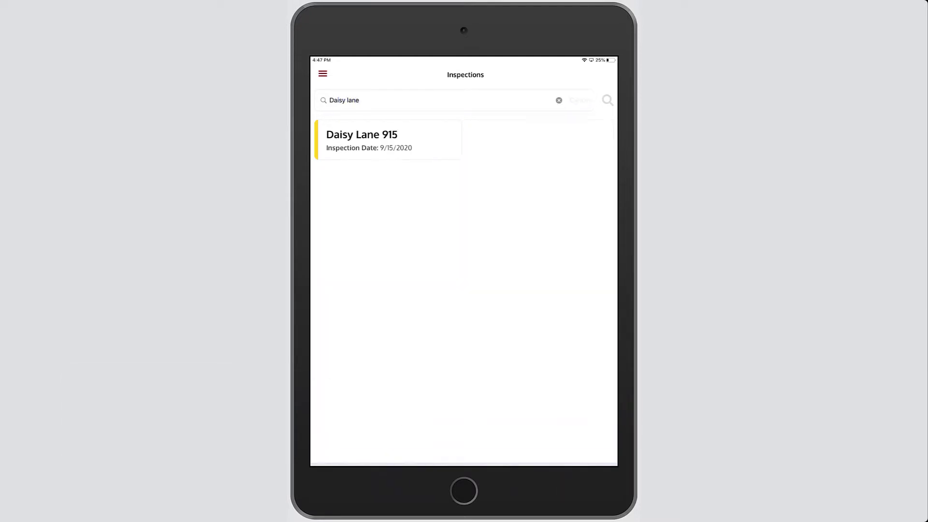
left_click(443, 151)
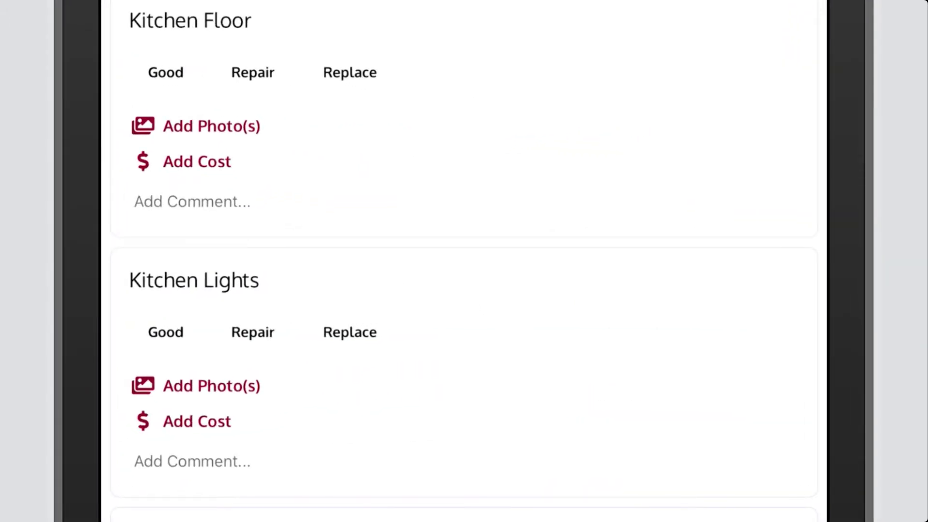
Rate Kitchen Floor Good and Kitchen Lights Replace with quantity 4, saving a $280.00 cost.
left_click(166, 72)
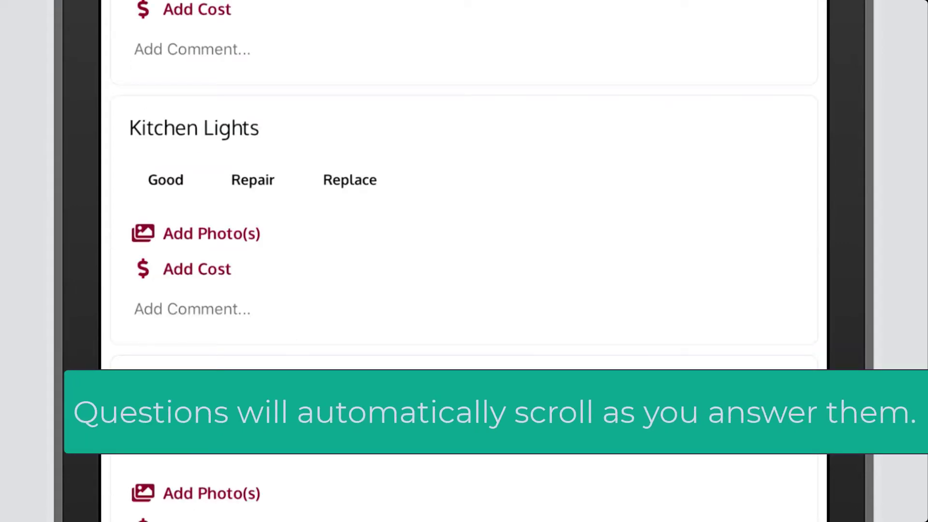
left_click(349, 180)
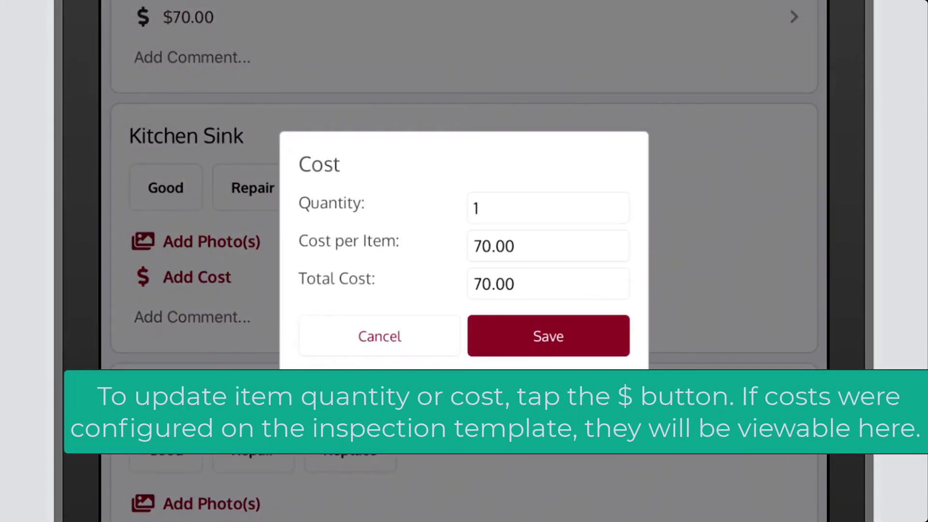
left_click(548, 209)
key("BackSpace")
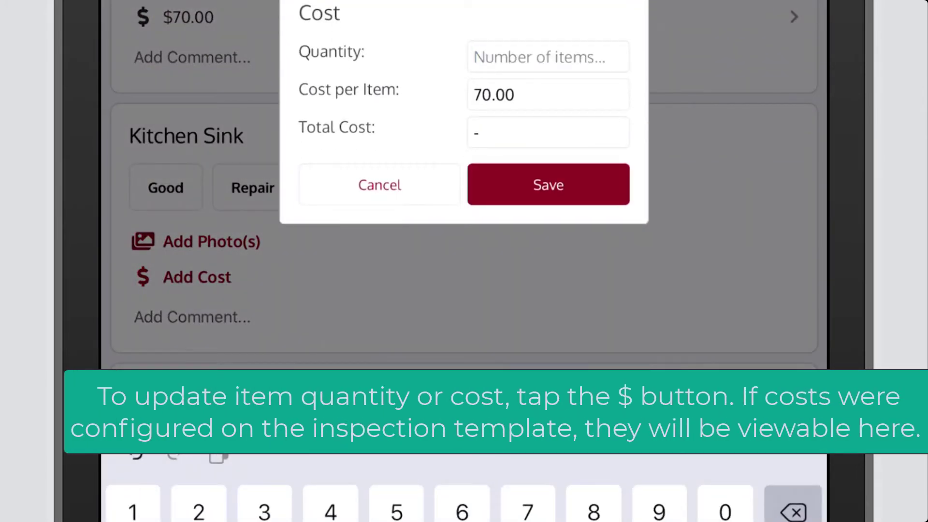
type("4")
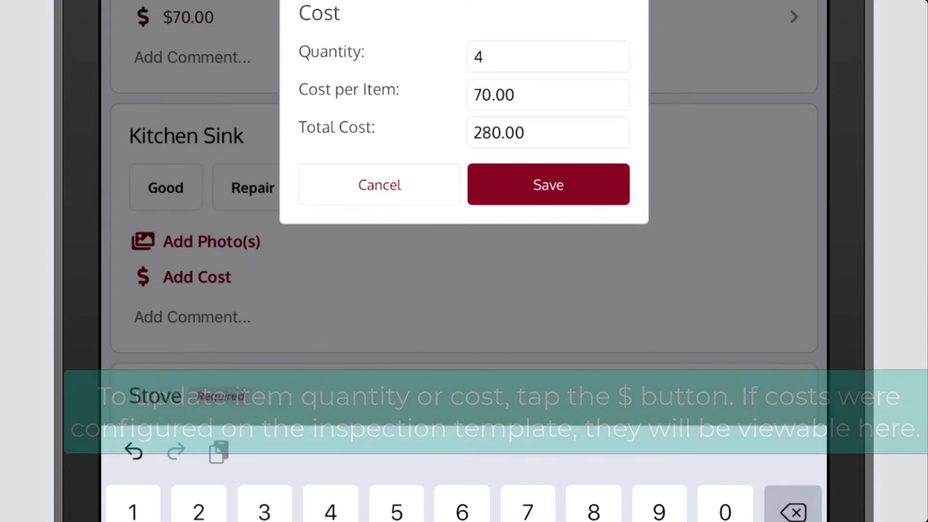
left_click(548, 184)
Mark Kitchen Sink and Stove as Repair, and rate Dishwasher and Refrigerator Good.
left_click(252, 188)
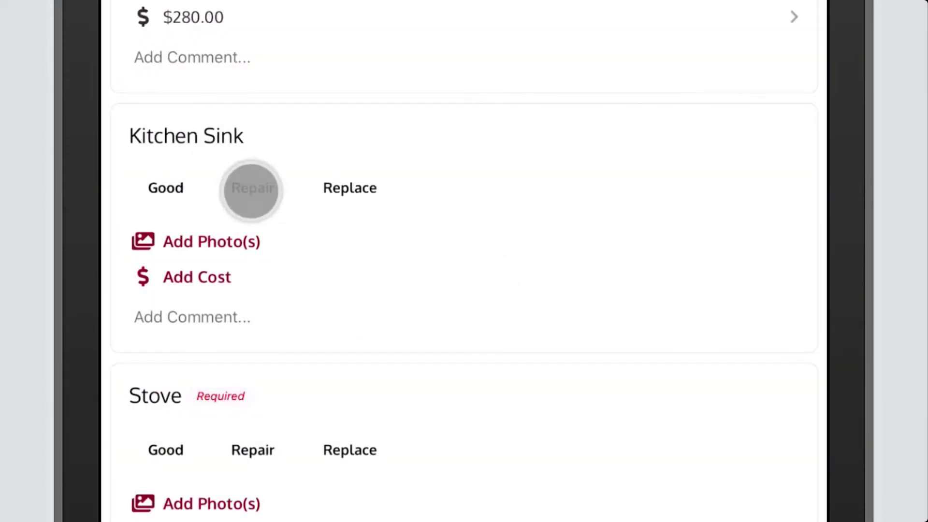
scroll(464, 261, "down", 3)
left_click(253, 227)
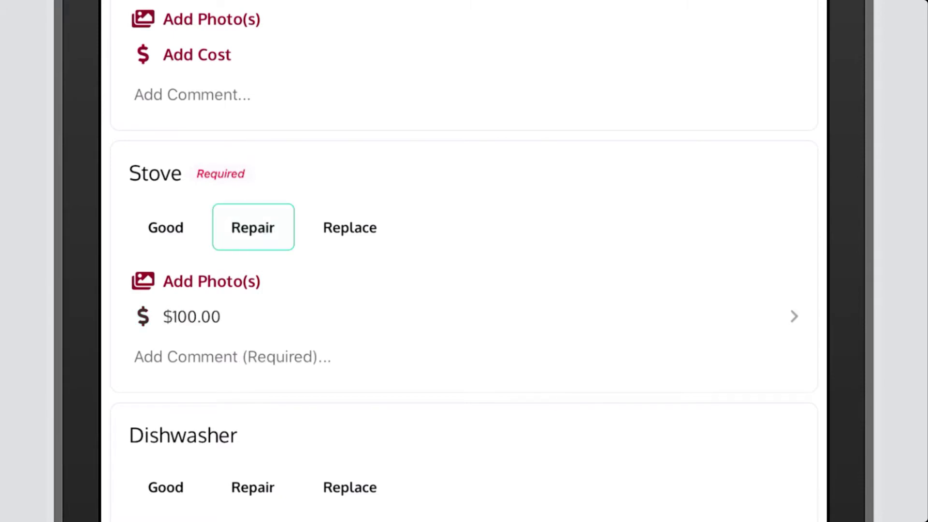
scroll(463, 262, "down", 3)
left_click(165, 265)
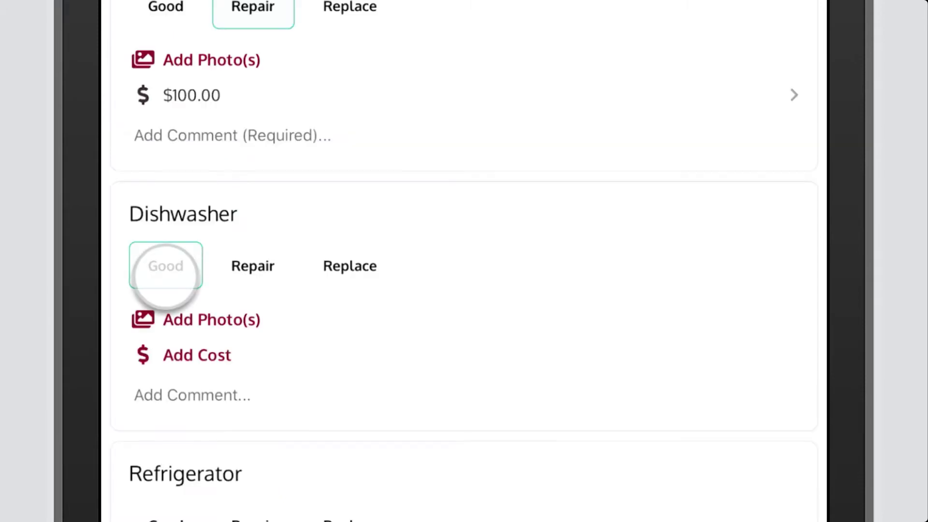
scroll(464, 261, "down", 3)
left_click(165, 303)
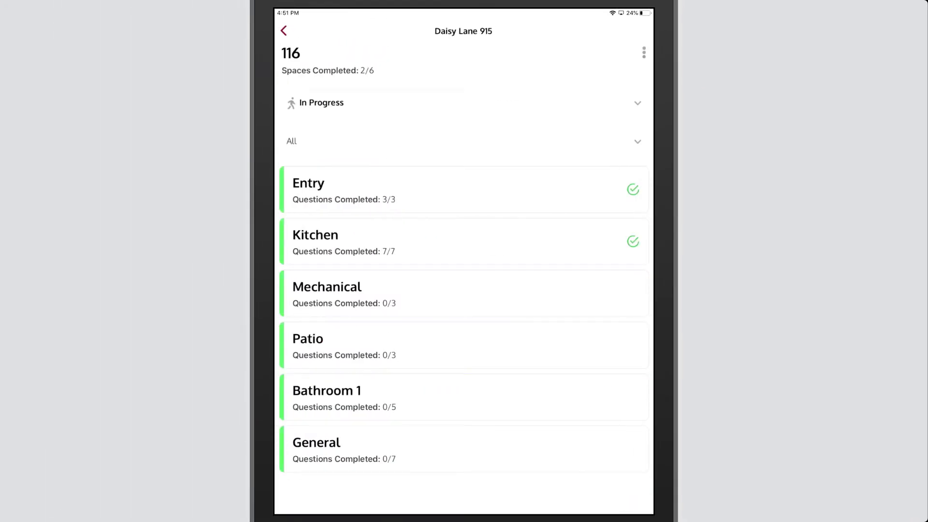
In Mechanical, set the Water Heater Manufacture Date to 7/13/2018.
left_click(450, 294)
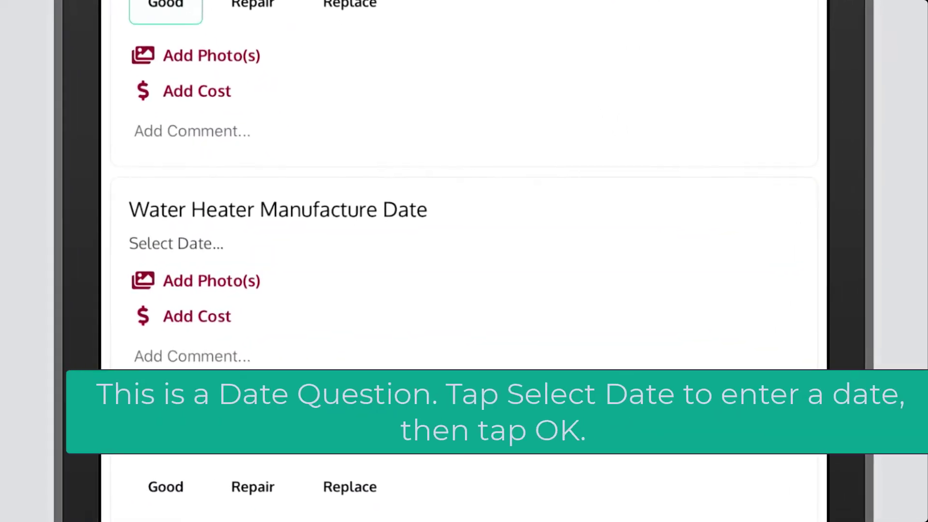
left_click(301, 298)
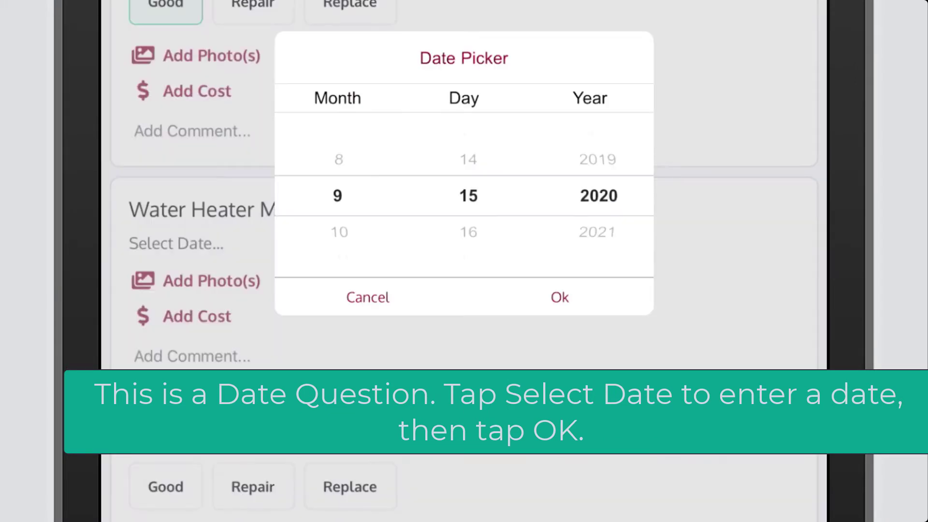
scroll(337, 196, "up", 2)
scroll(469, 196, "up", 2)
scroll(598, 196, "up", 2)
left_click(559, 296)
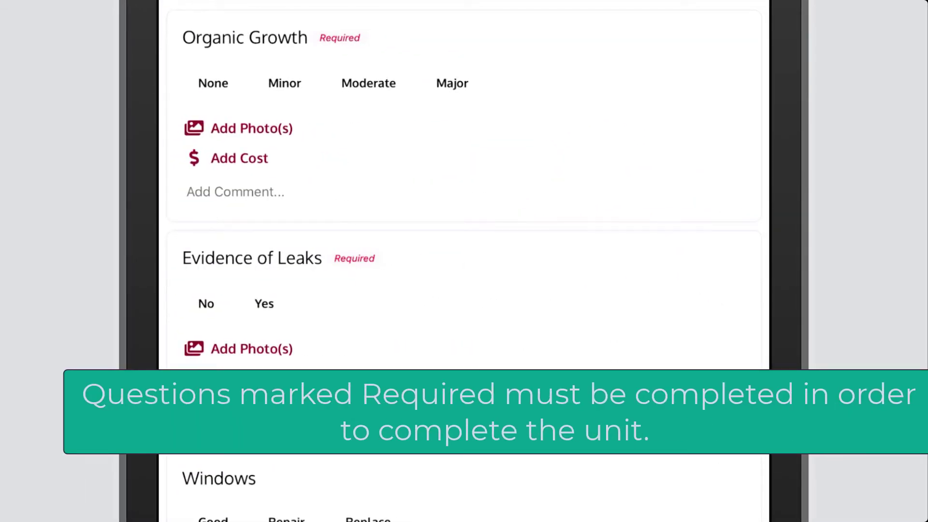
Answer Organic Growth as Minor.
left_click(284, 83)
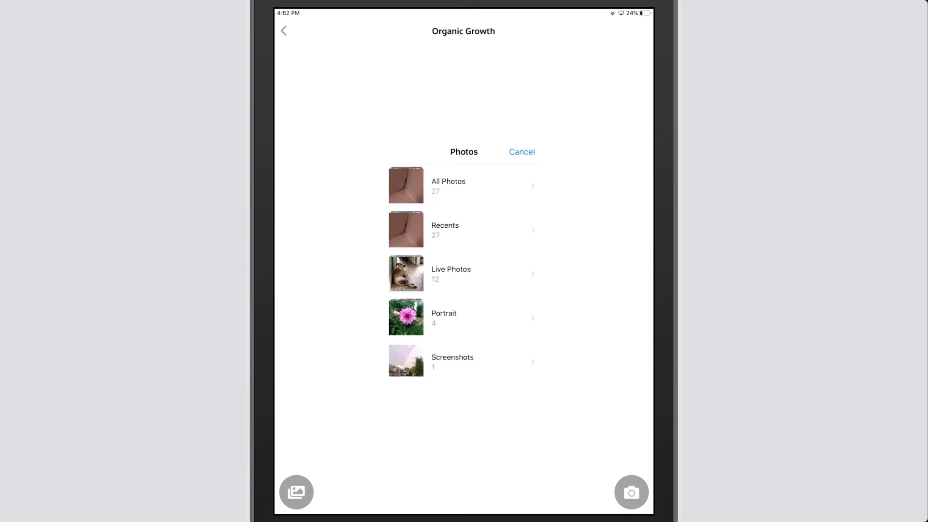
Attach a photo from All Photos to Organic Growth, mark the mould with a red arrow, and answer Evidence of Leaks Yes.
left_click(464, 185)
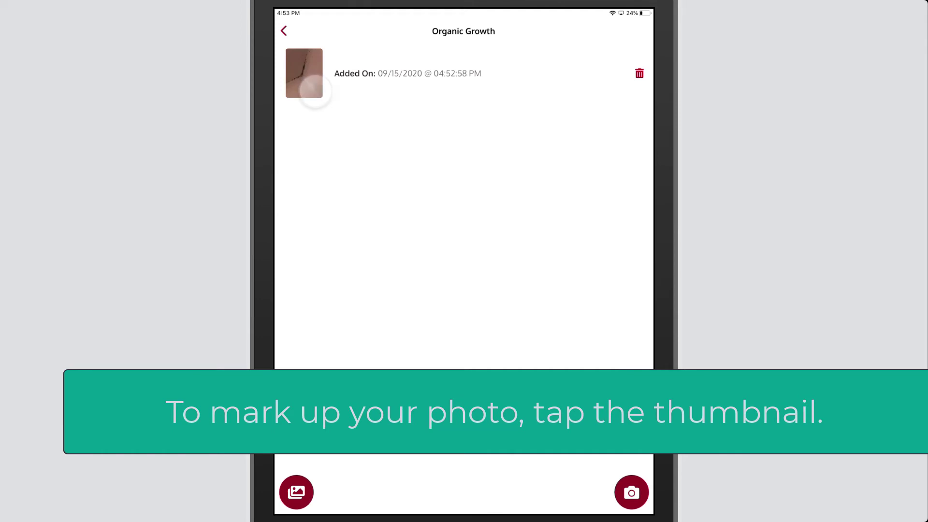
left_click(314, 92)
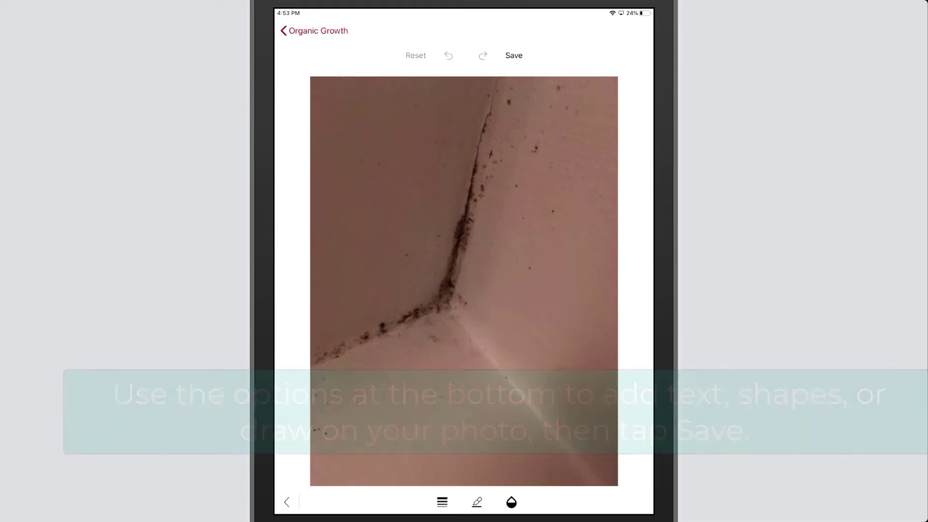
left_click_drag(430, 376, 484, 375)
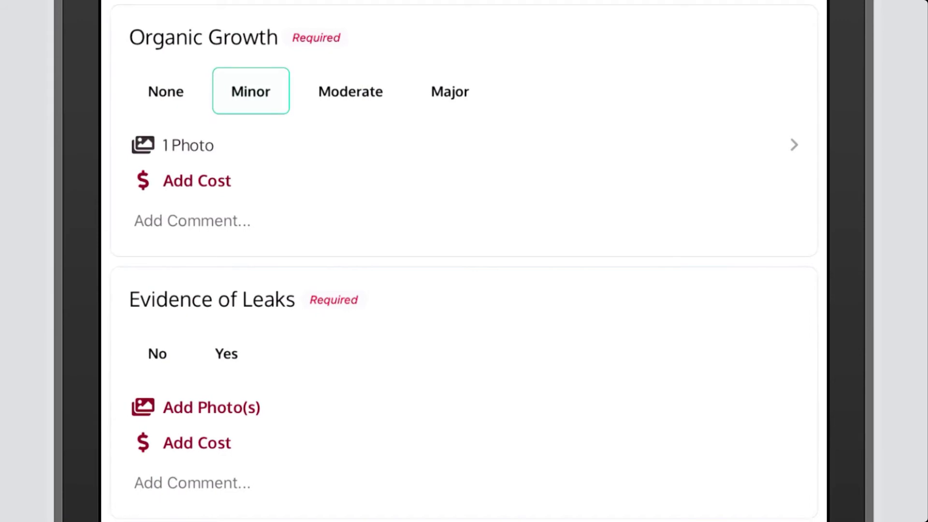
left_click(228, 353)
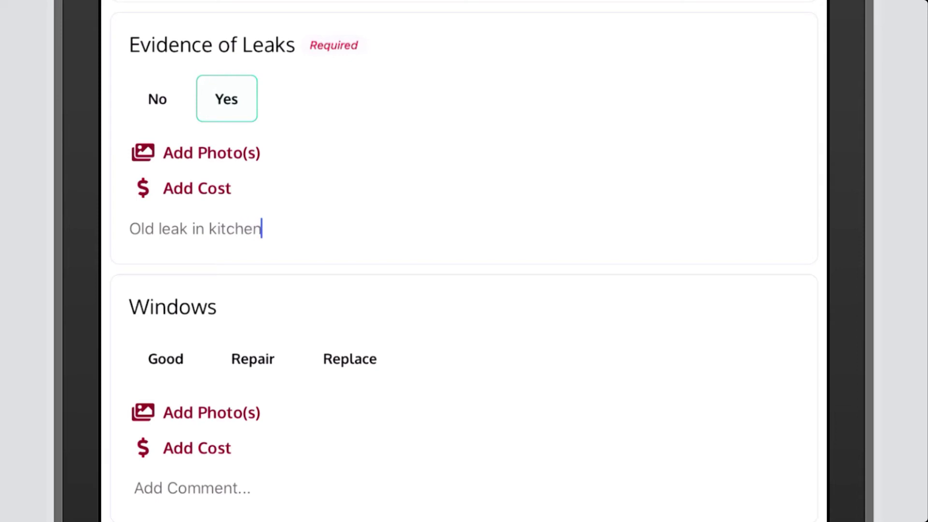
Rate Windows, Blinds and Sprinklers Good and enter None as the Other Issues response.
left_click(161, 366)
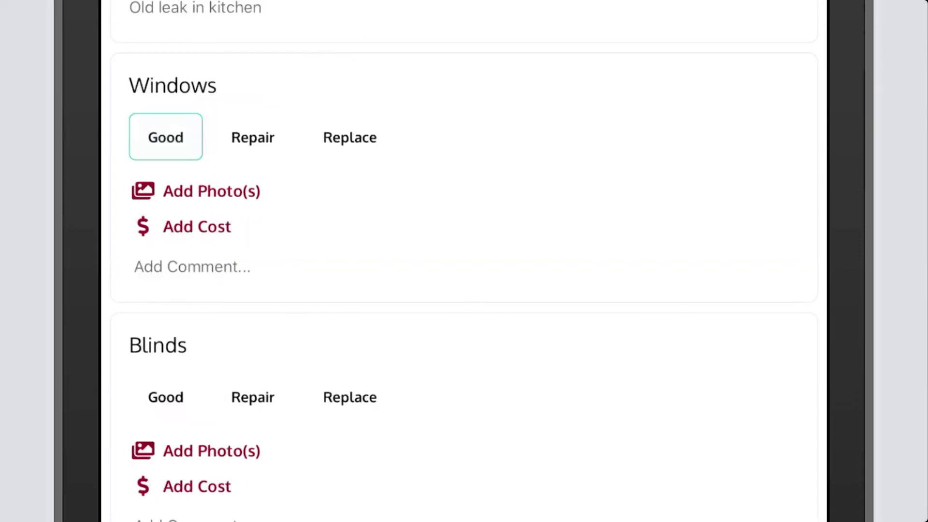
left_click(166, 397)
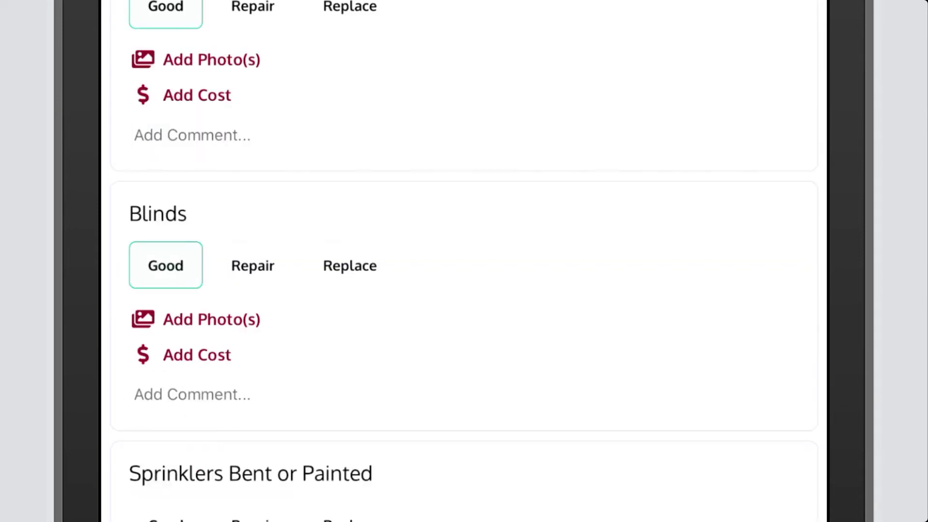
left_click(166, 362)
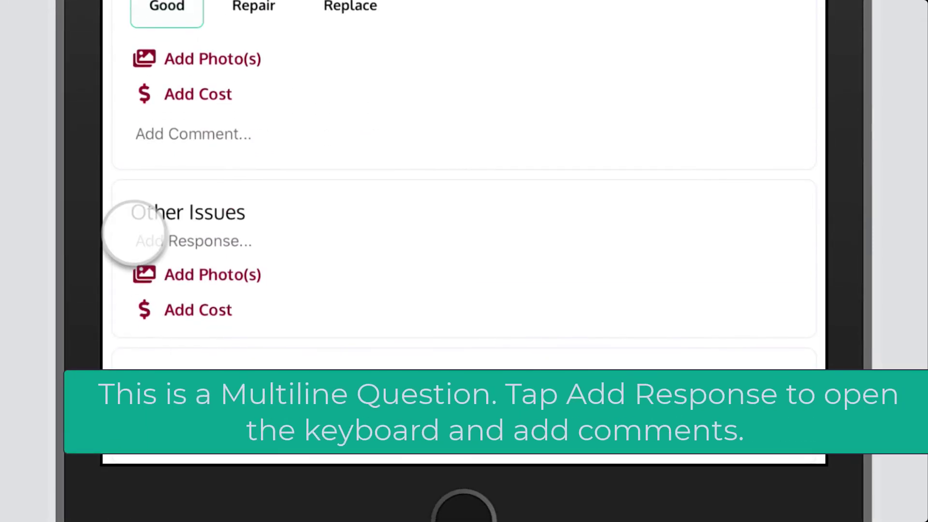
left_click(134, 234)
type("None")
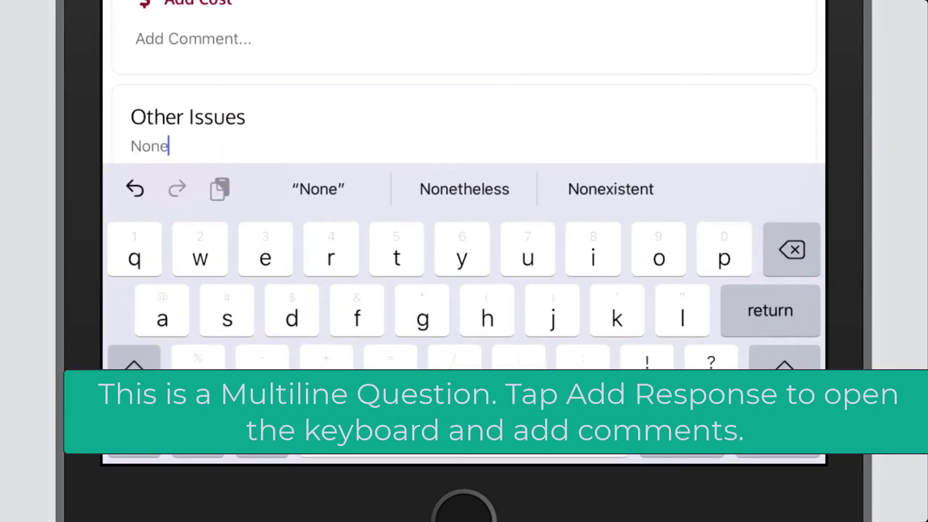
key("Return")
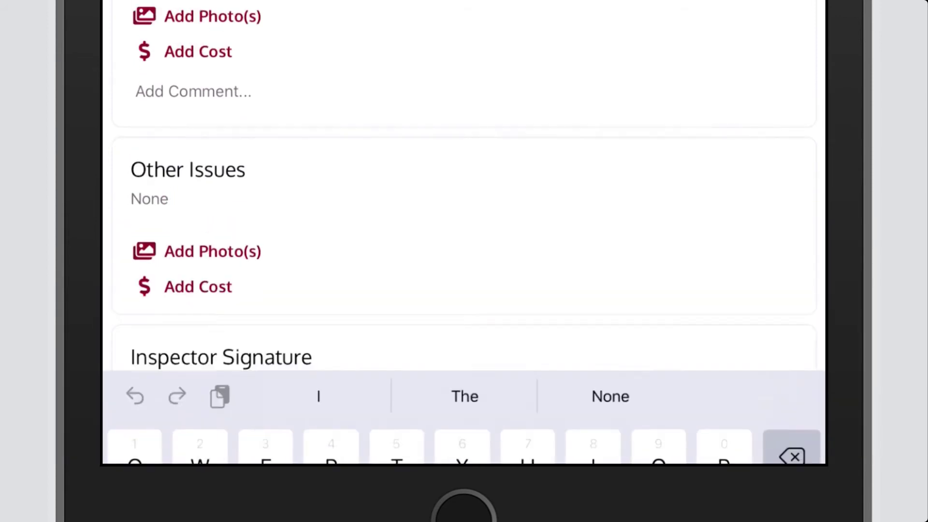
Hand-write the inspector signature on the pad and save it.
left_click(154, 426)
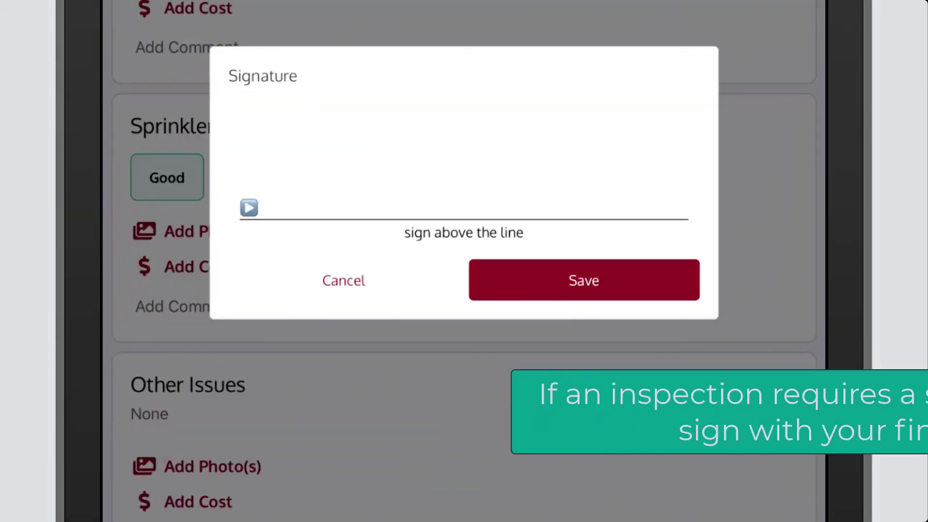
mouse_move(300, 203)
left_mouse_down()
mouse_move(393, 146)
mouse_move(402, 208)
left_mouse_up()
left_click_drag(482, 134, 449, 203)
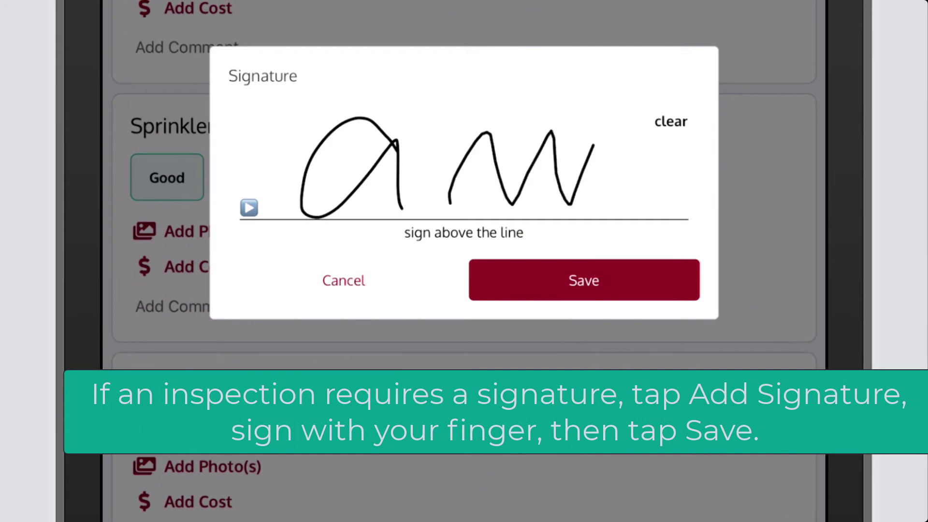
left_click_drag(603, 131, 606, 205)
left_click(584, 281)
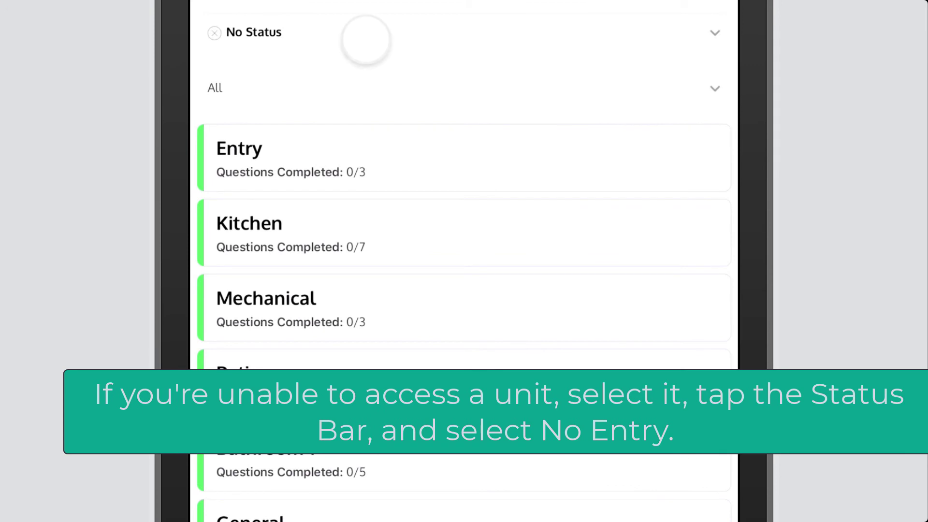
Set the unit's status to No Entry with COVID-19 as the reason.
left_click(367, 40)
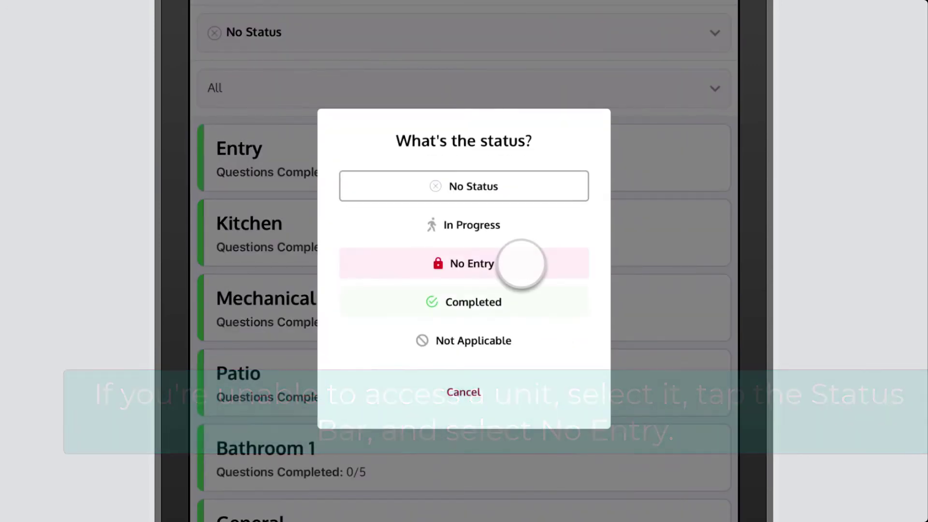
left_click(521, 263)
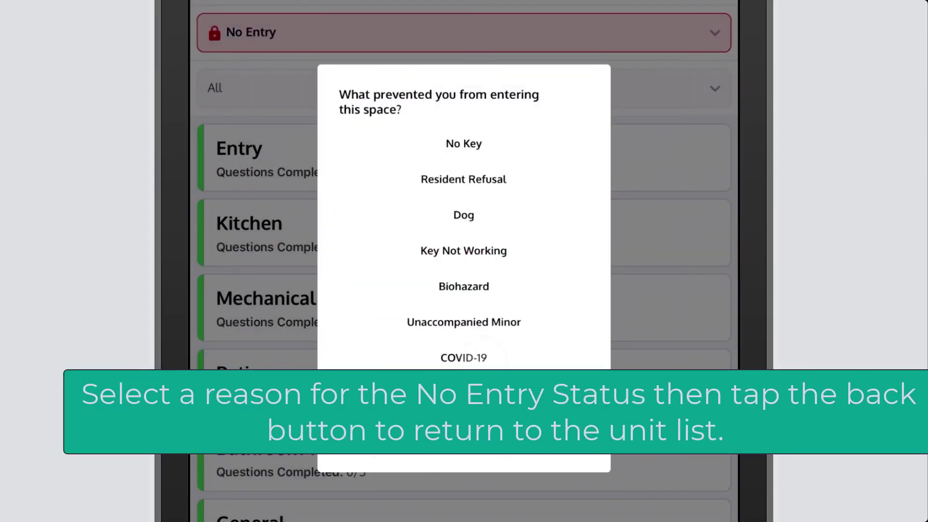
left_click(475, 357)
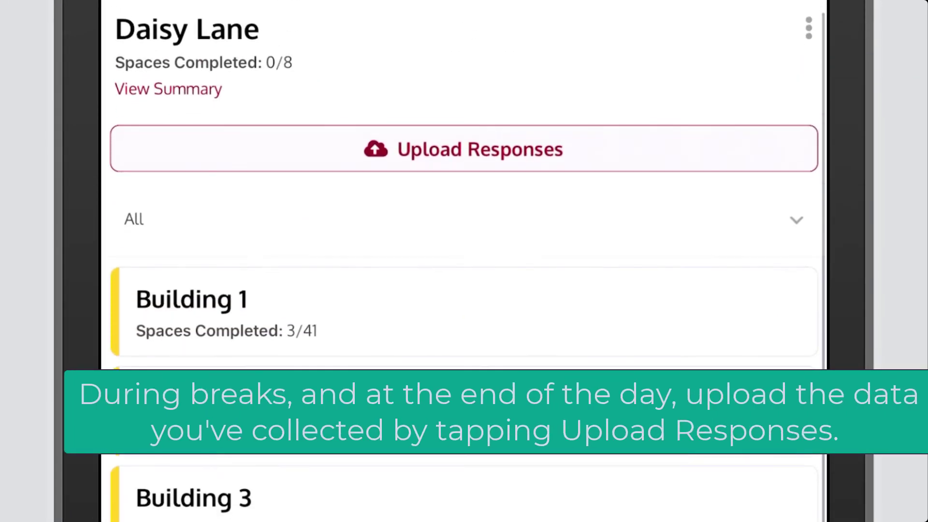
scroll(607, 159, "down", 3)
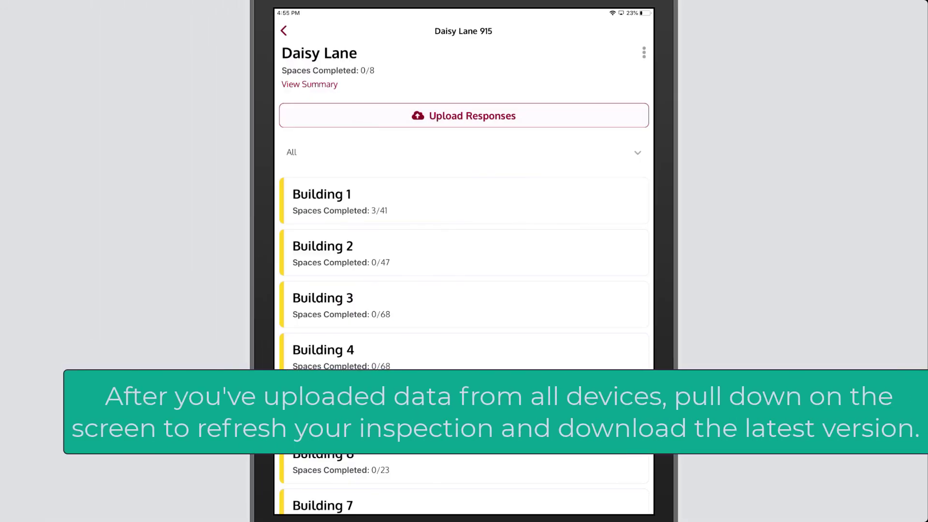
Pull down the buildings list to refresh the Daisy Lane inspection.
left_click_drag(445, 80, 443, 334)
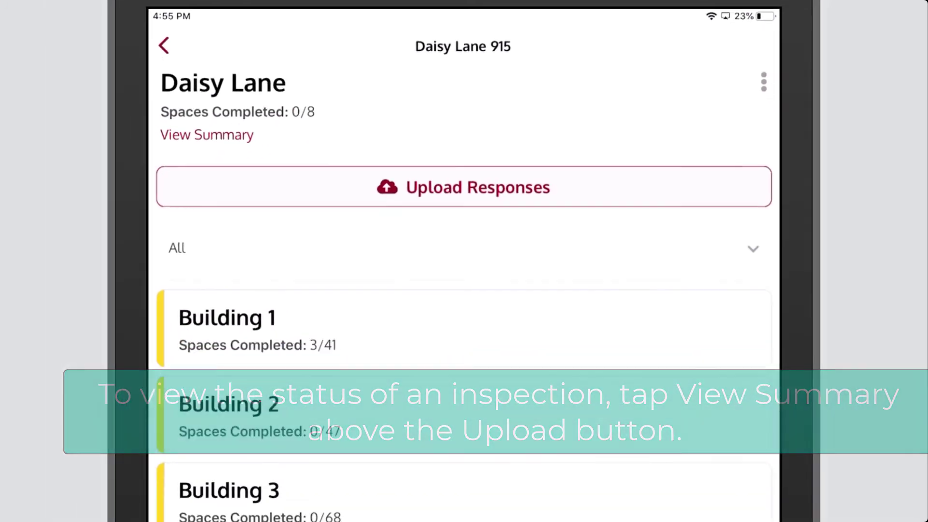
left_click(169, 184)
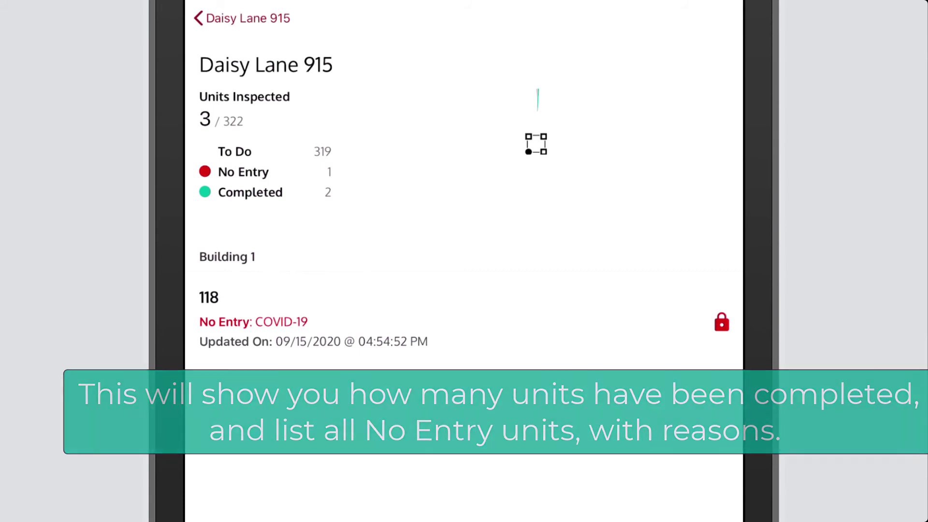
left_click(198, 18)
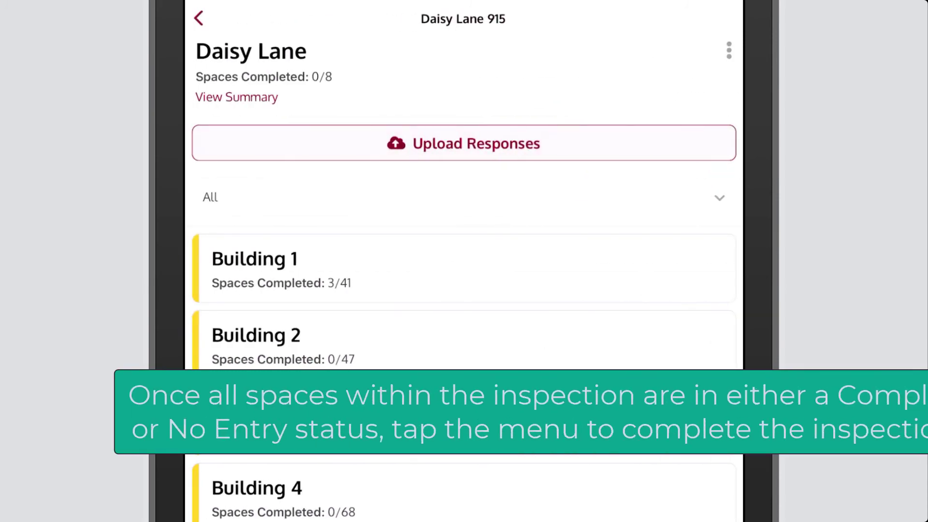
Complete the inspection from its three-dot options menu.
left_click(723, 52)
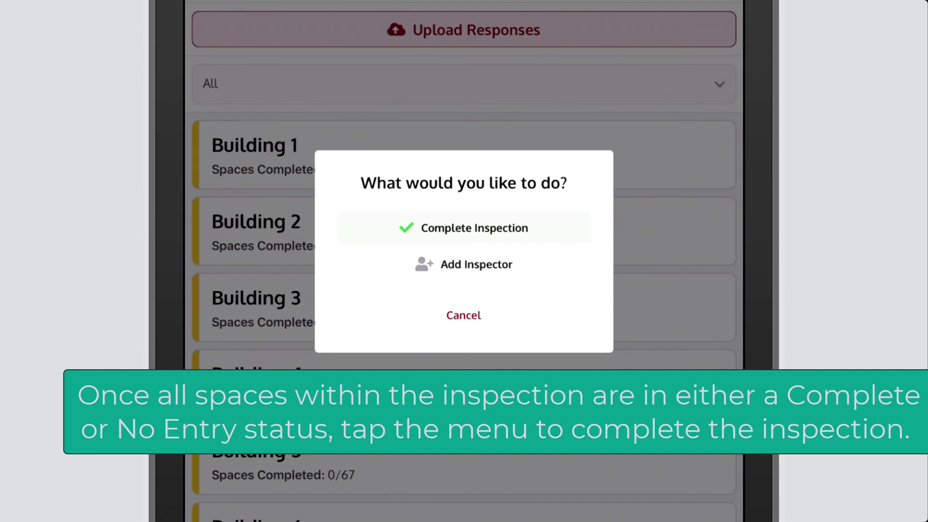
left_click(496, 232)
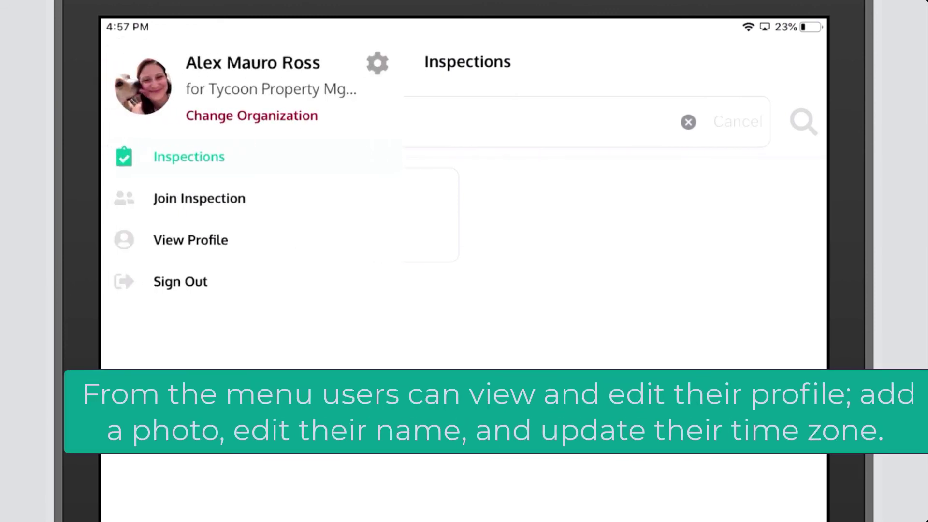
View the user profile, then reach the app Settings page with biometric and local-data options.
left_click(221, 243)
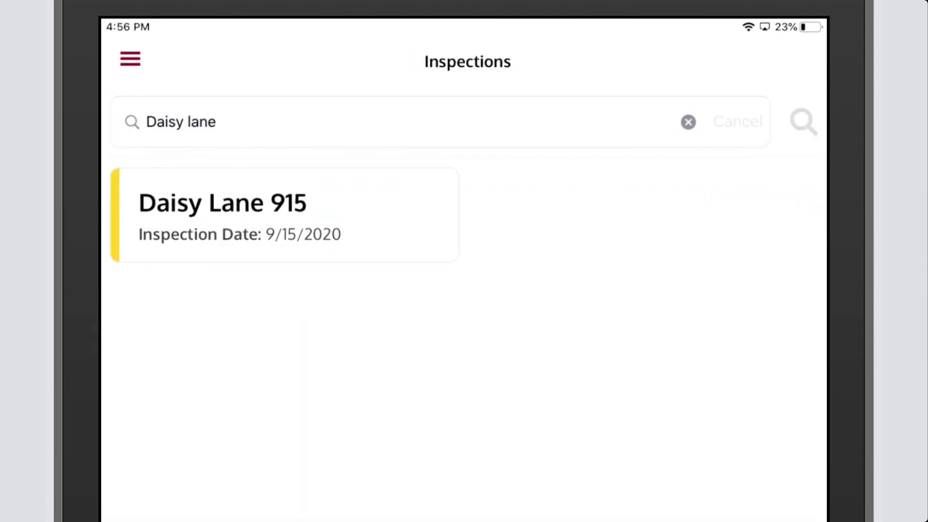
left_click(376, 63)
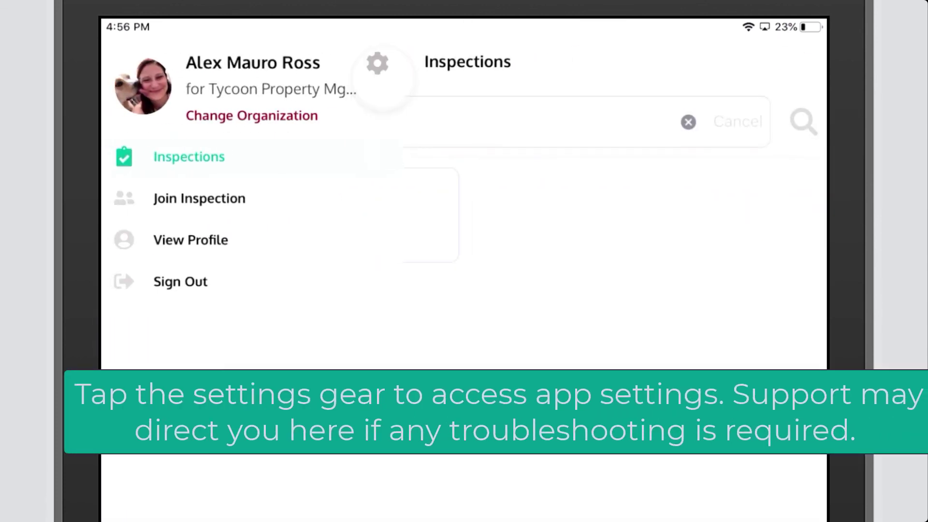